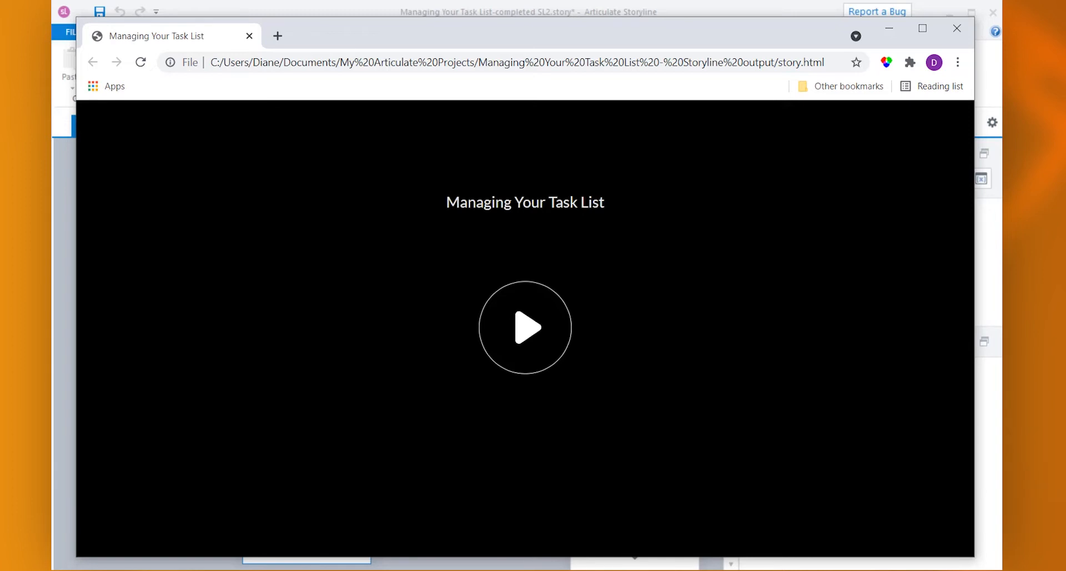
Close the published preview, enable the course thumbnail in the player properties and choose Content Library 360 as its source.
key(ctrl+w)
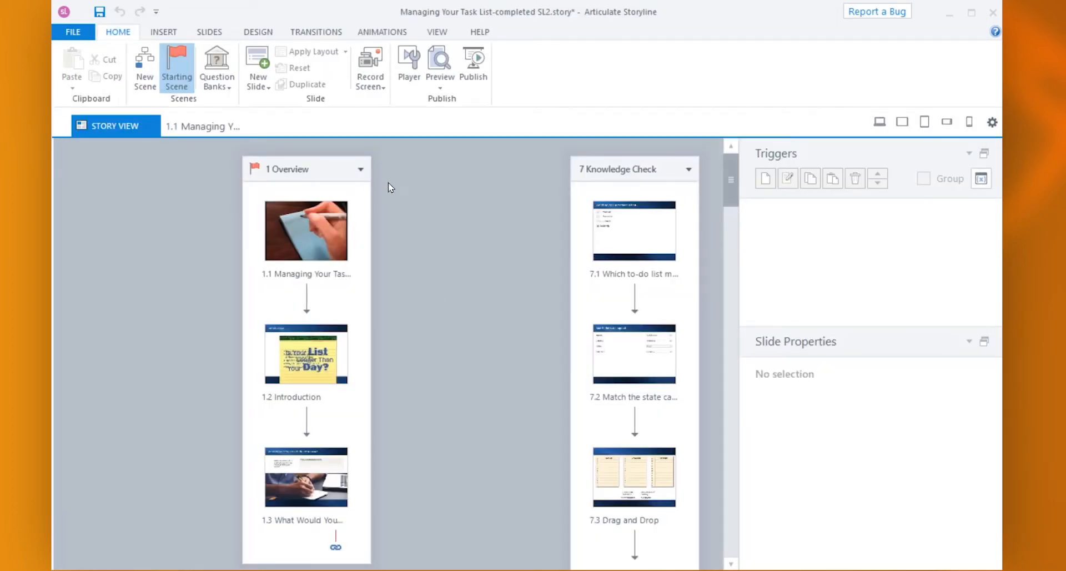
click(408, 78)
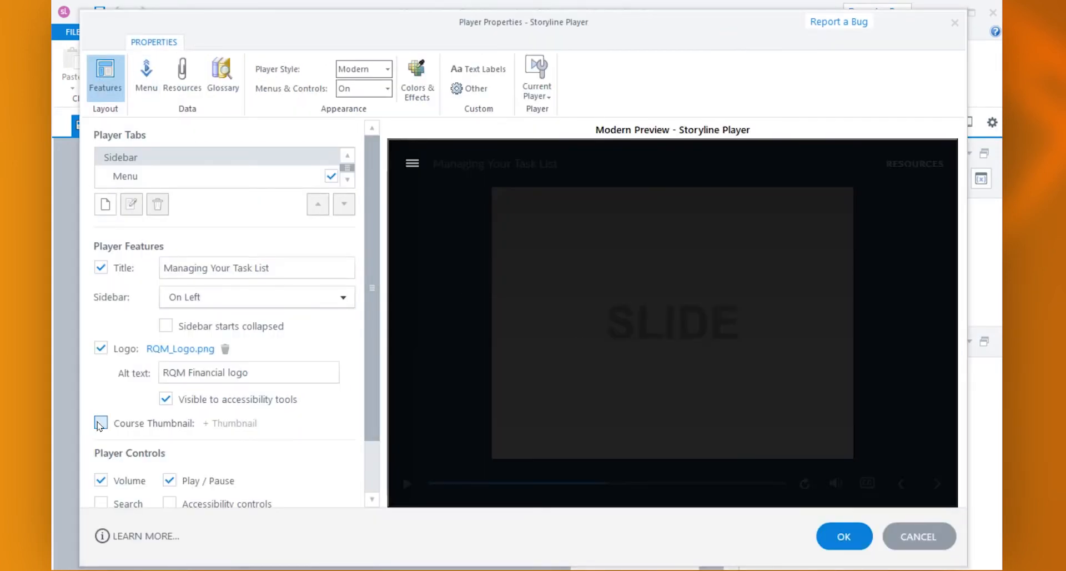
click(101, 423)
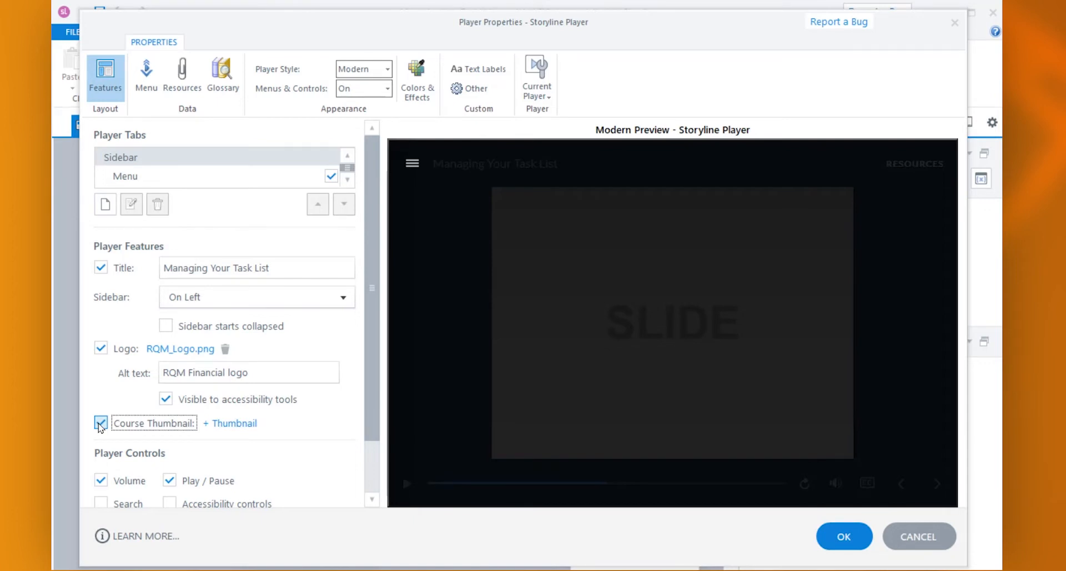
click(230, 423)
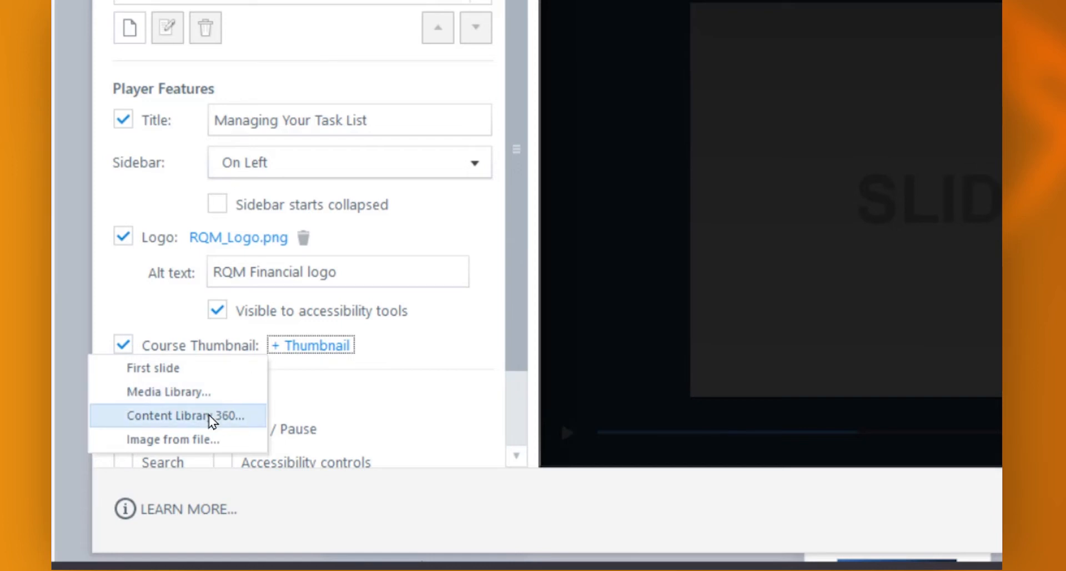
click(281, 417)
Search the Content Library photos for "time abstract".
text(time)
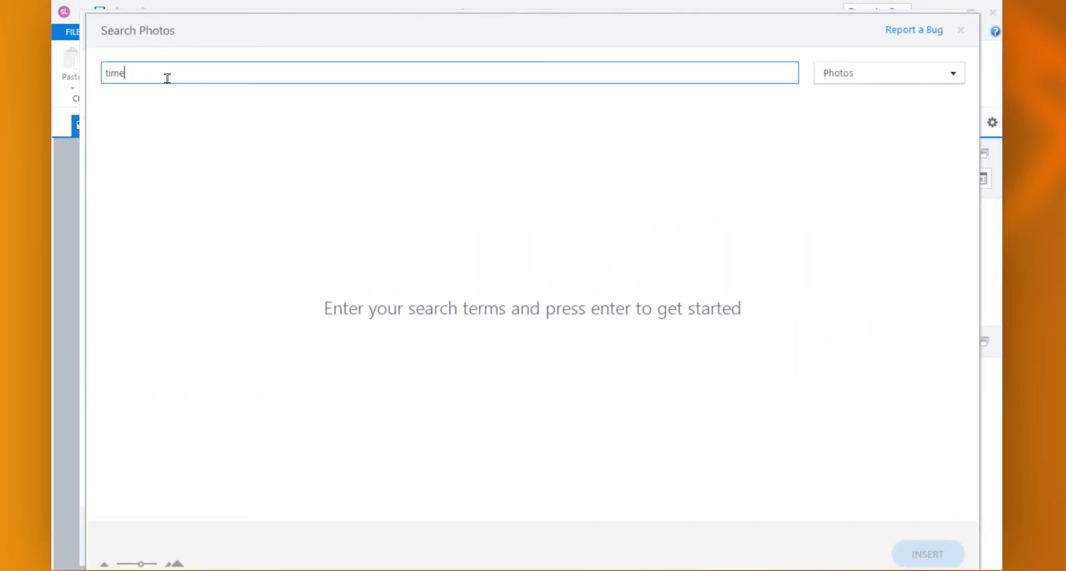
key(Return)
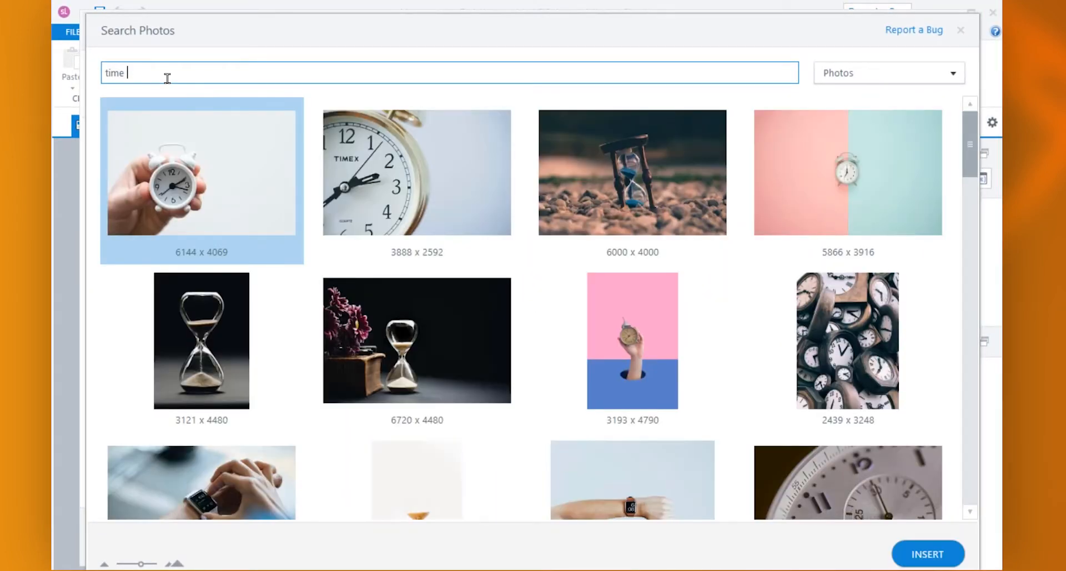
text(abstract)
key(Return)
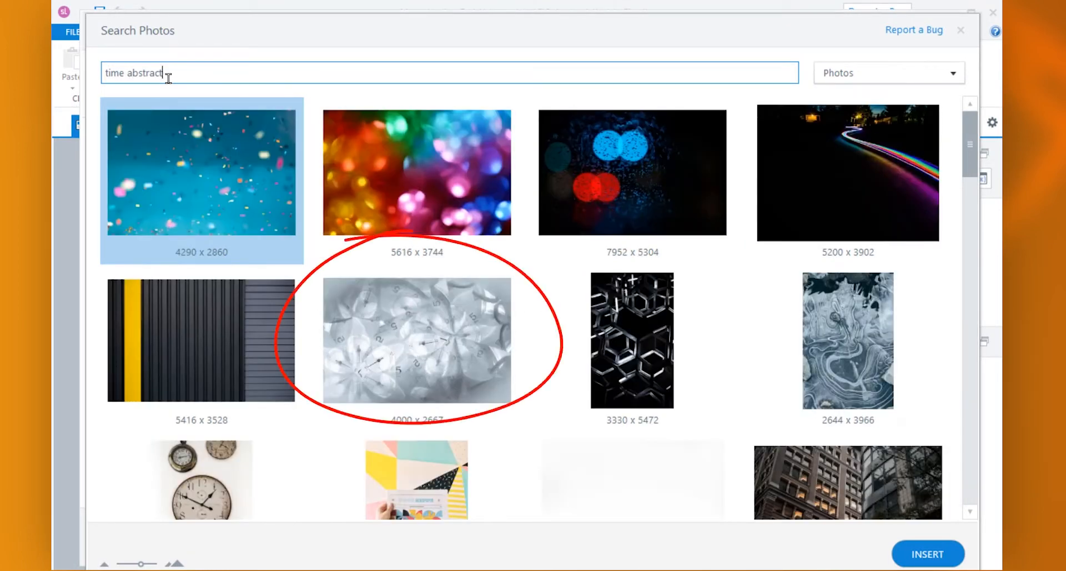
Insert the pale grey 4000 x 2667 photo of overlapping clock faces as the course thumbnail and confirm the player properties.
click(973, 403)
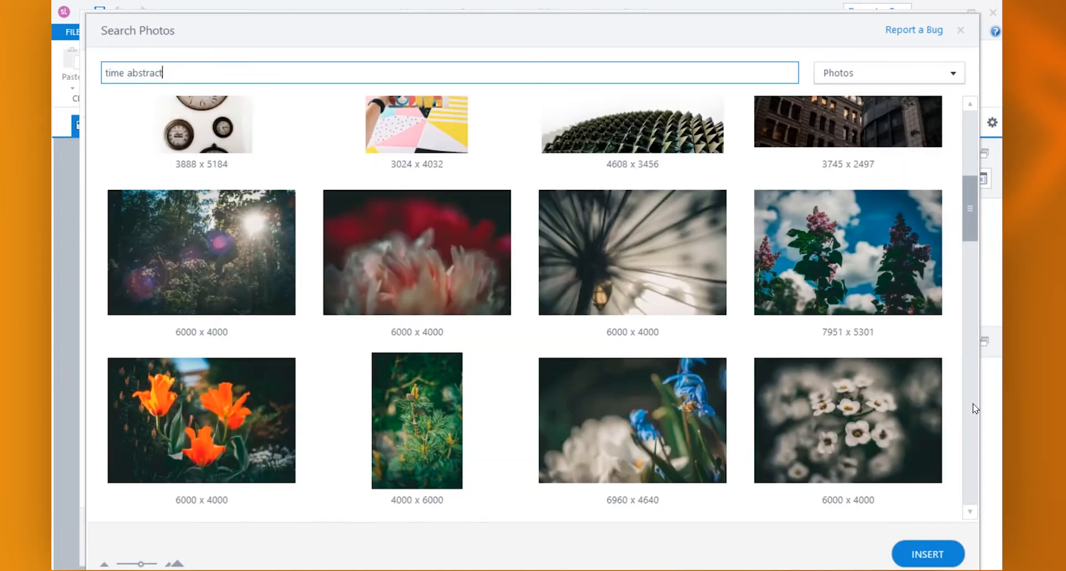
click(973, 404)
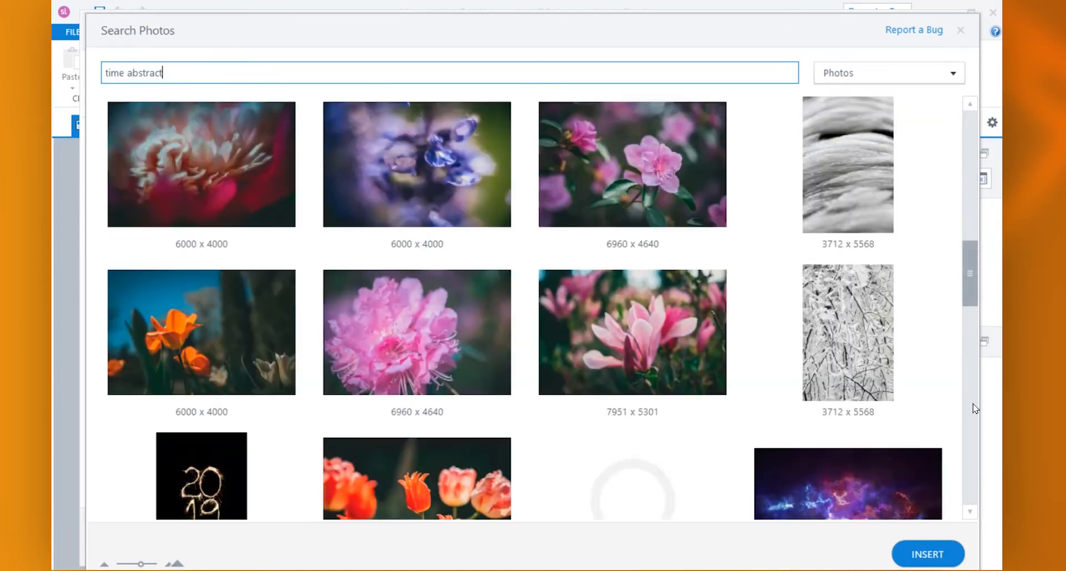
click(974, 404)
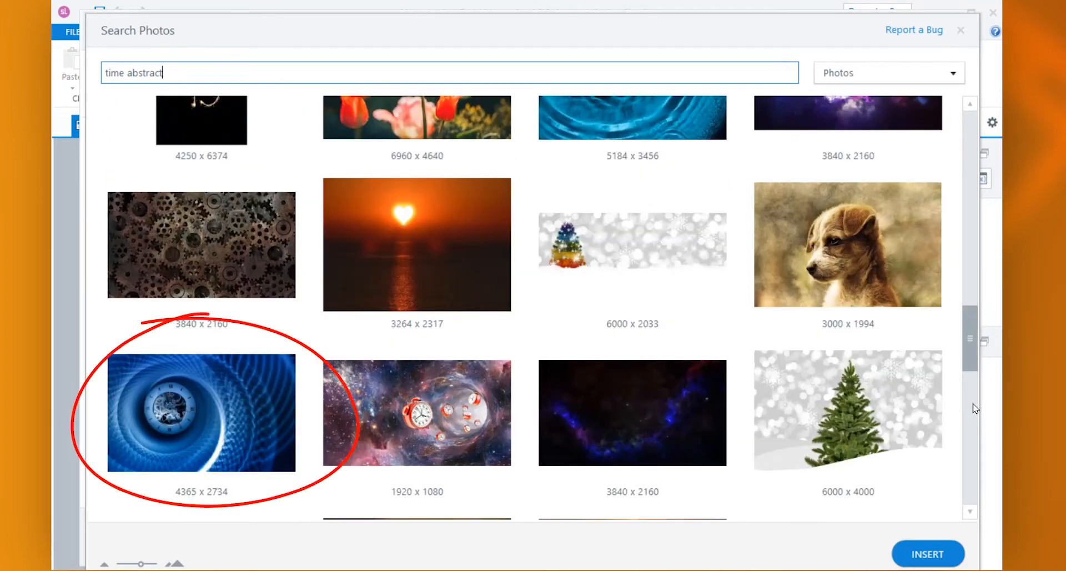
click(973, 404)
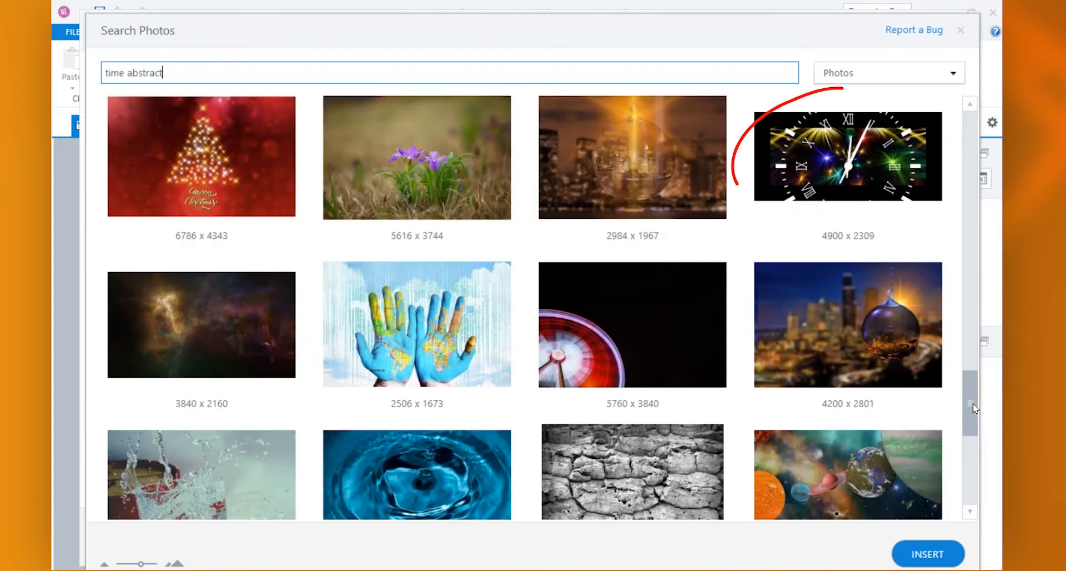
drag(973, 404, 988, 124)
click(451, 337)
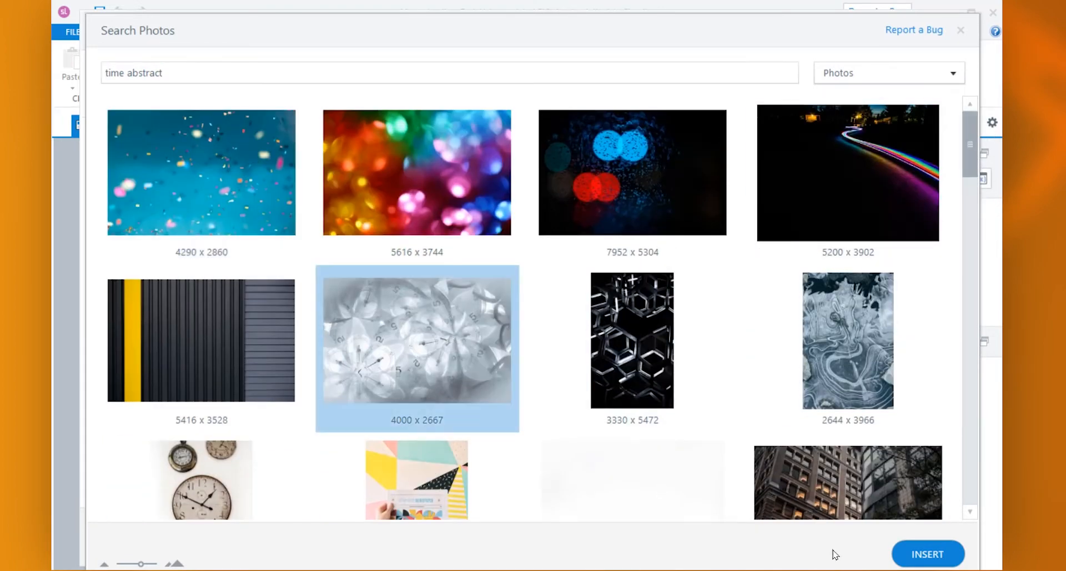
click(917, 558)
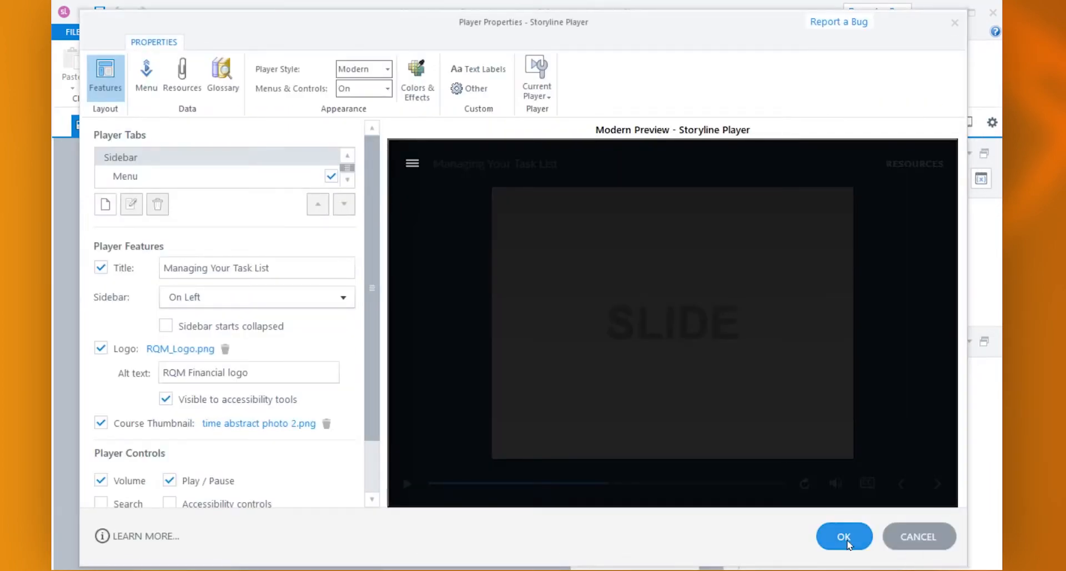
click(839, 536)
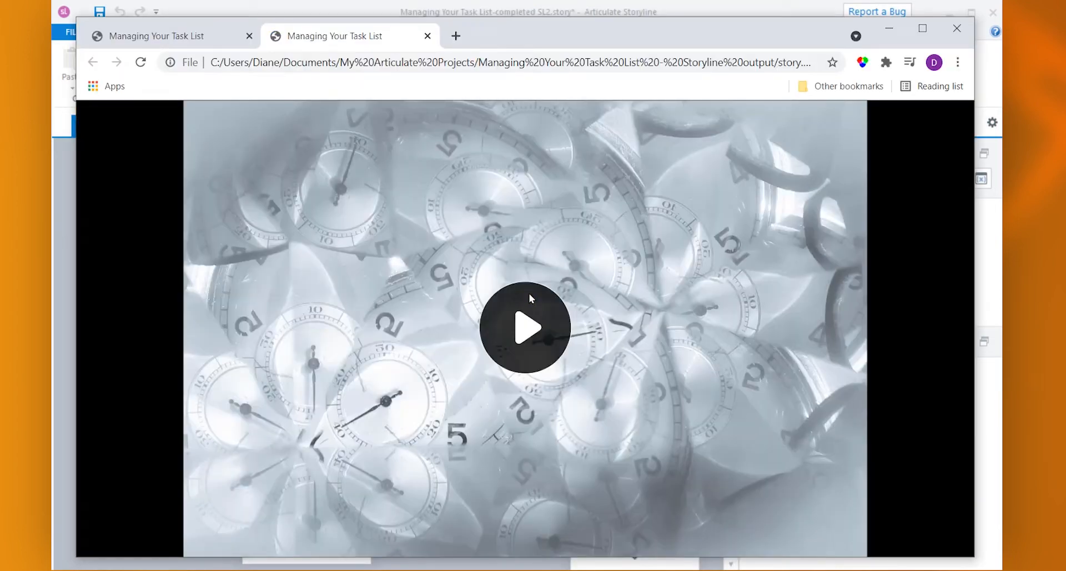
Minimise the published output and open time abstract photo 1.png from the project's Media Library for editing in Snagit Editor.
click(889, 29)
click(623, 430)
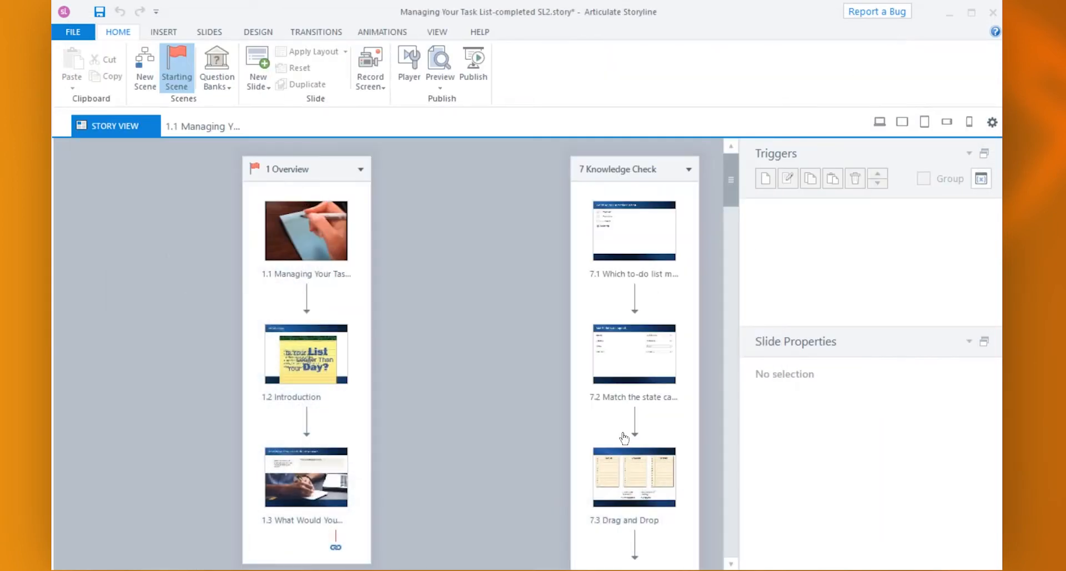
click(437, 31)
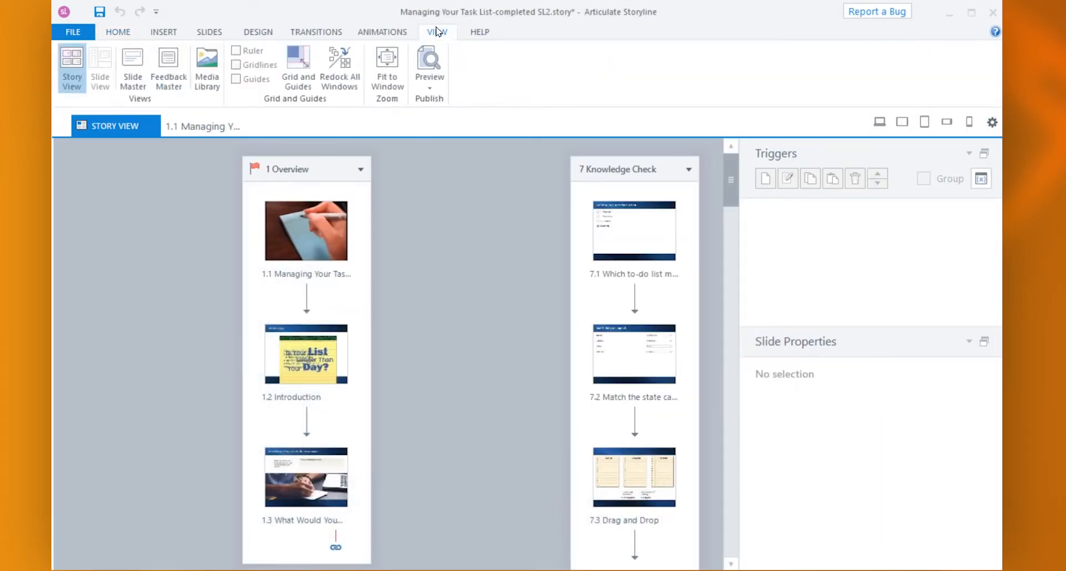
click(216, 80)
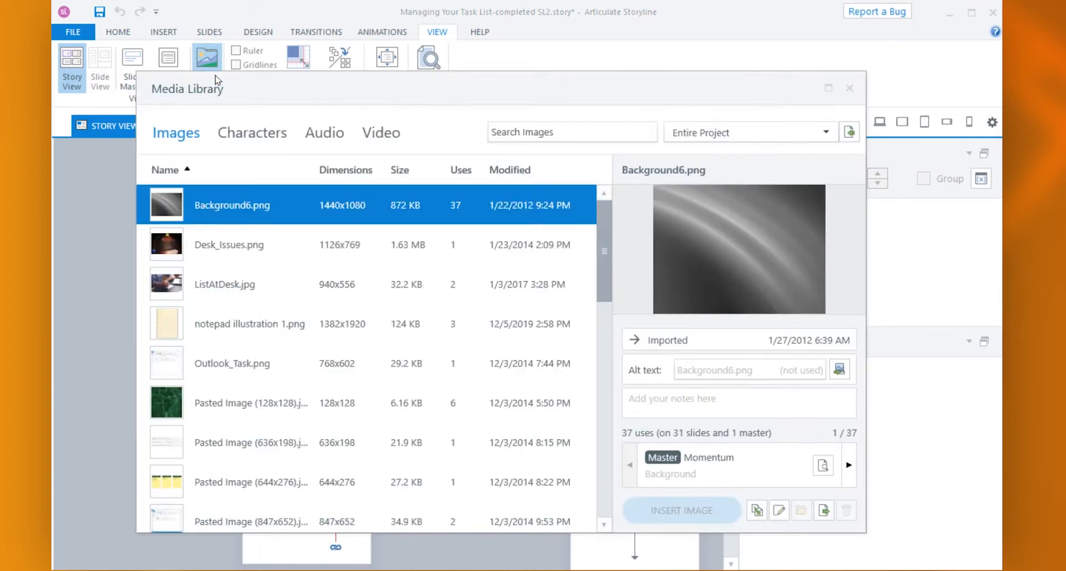
drag(605, 251, 633, 491)
click(231, 485)
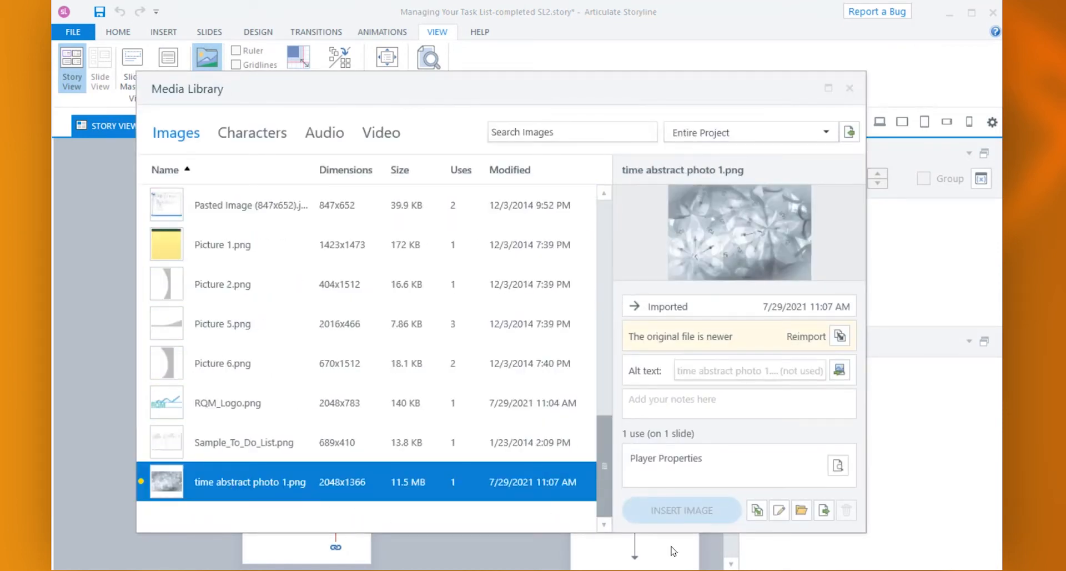
click(780, 510)
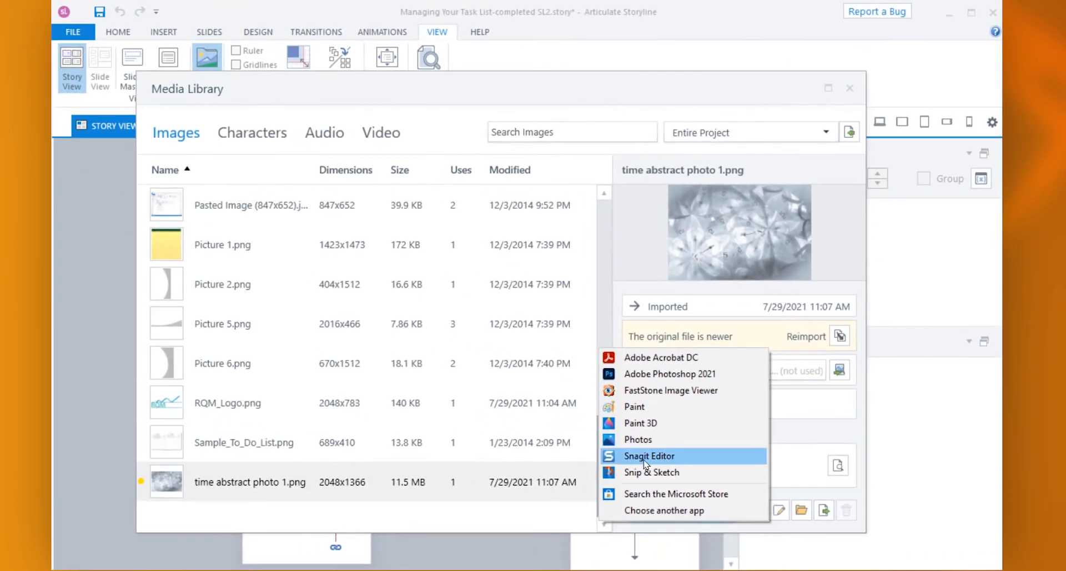
click(645, 457)
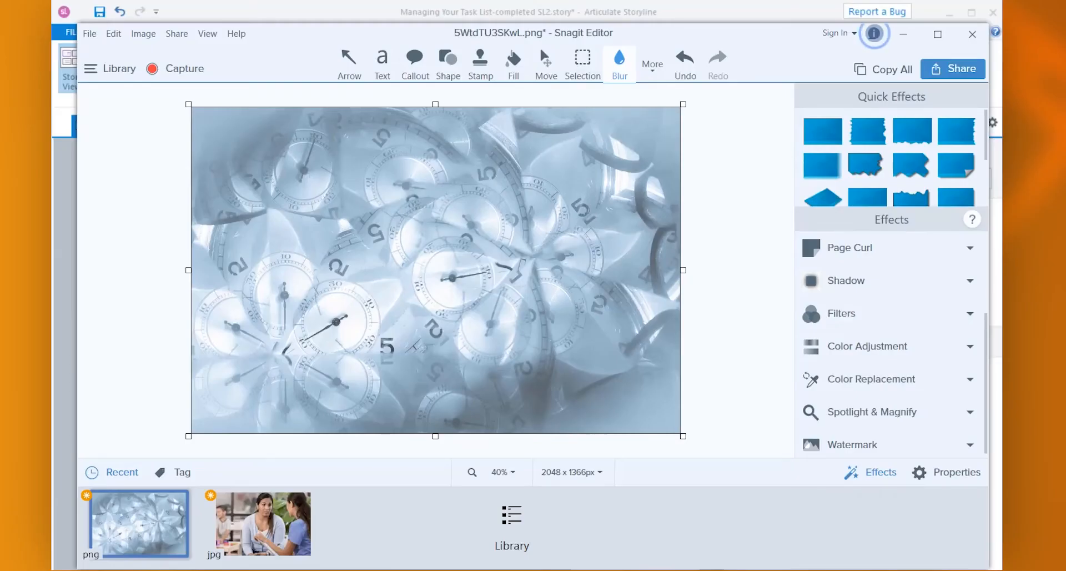
Blur the whole image and apply a colour adjustment with brightness -24%, contrast 21%, hue 8 and saturation 100%.
drag(192, 108, 690, 430)
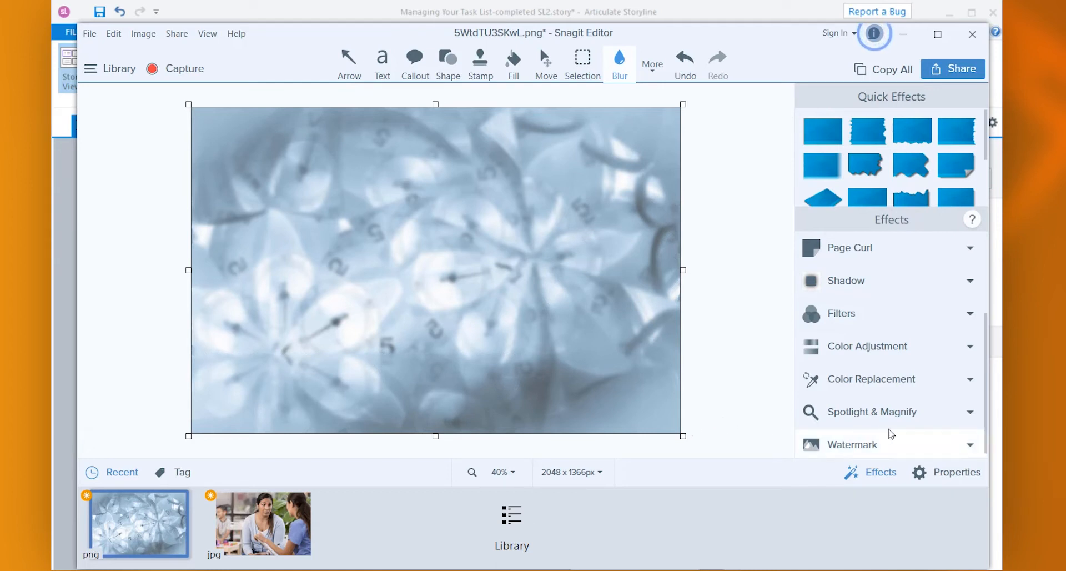
click(970, 346)
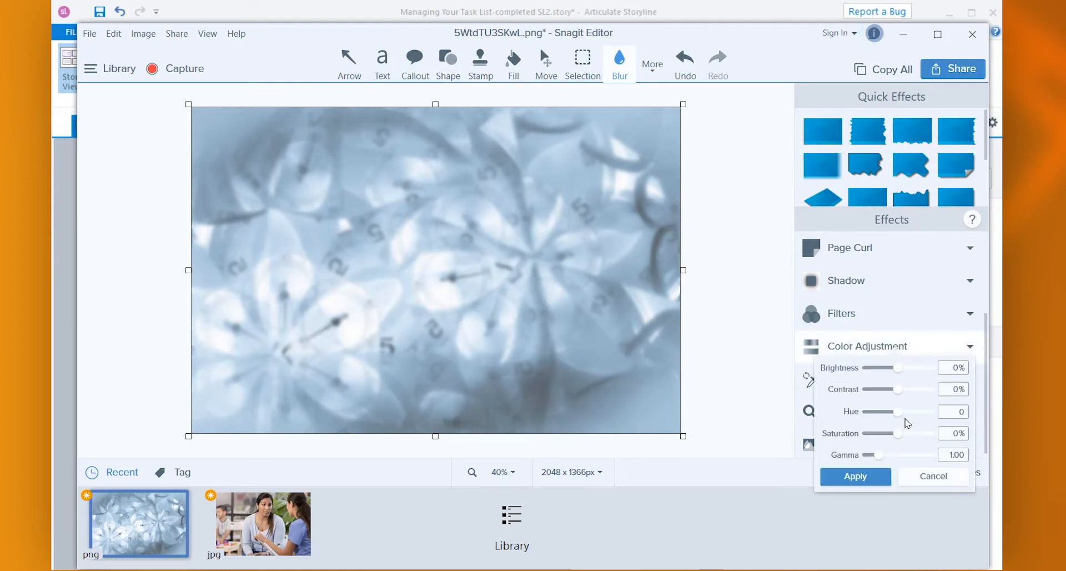
drag(897, 434, 930, 434)
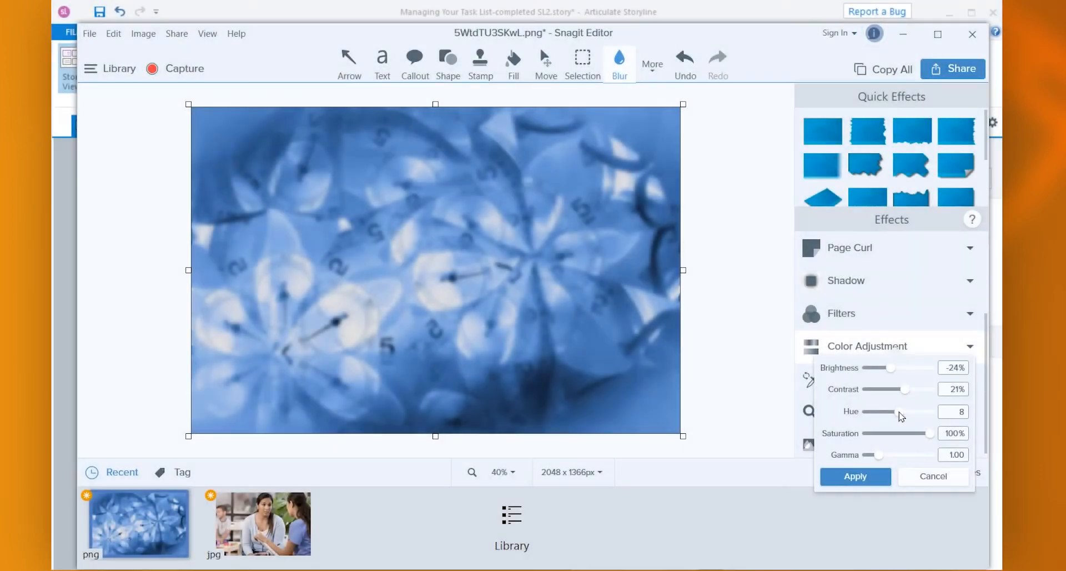
click(855, 476)
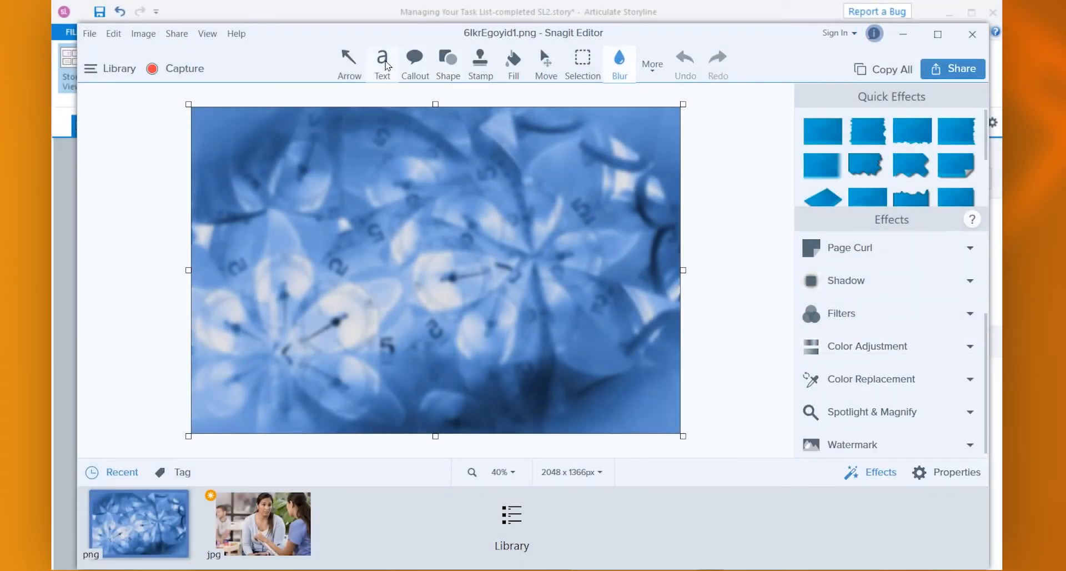
Add the title text "Managing Your Task List" across the upper part of the image.
click(387, 66)
drag(251, 162, 625, 256)
text(Man)
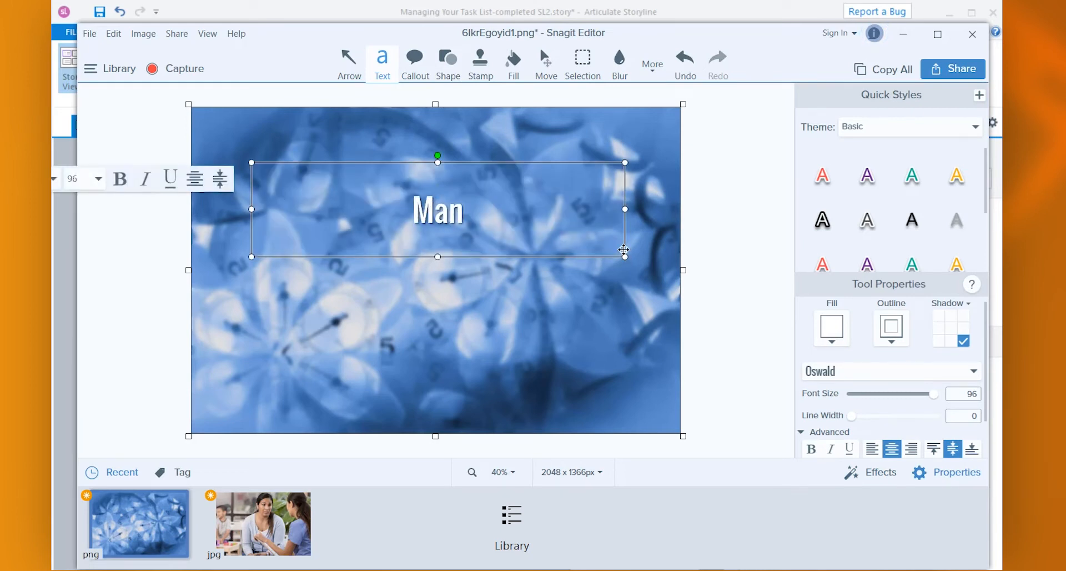
text(aging Your Ta)
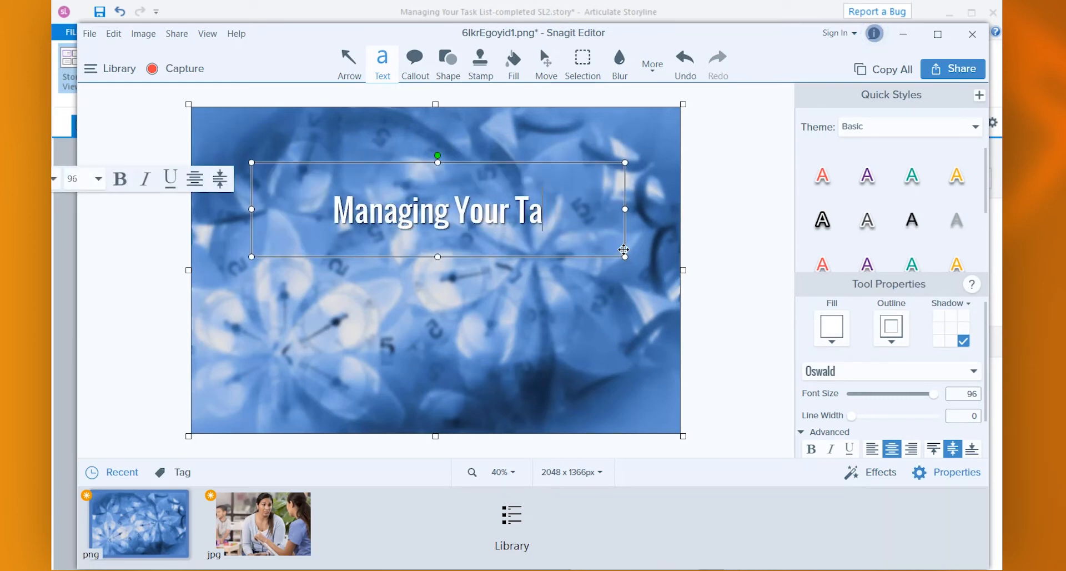
text(sk List)
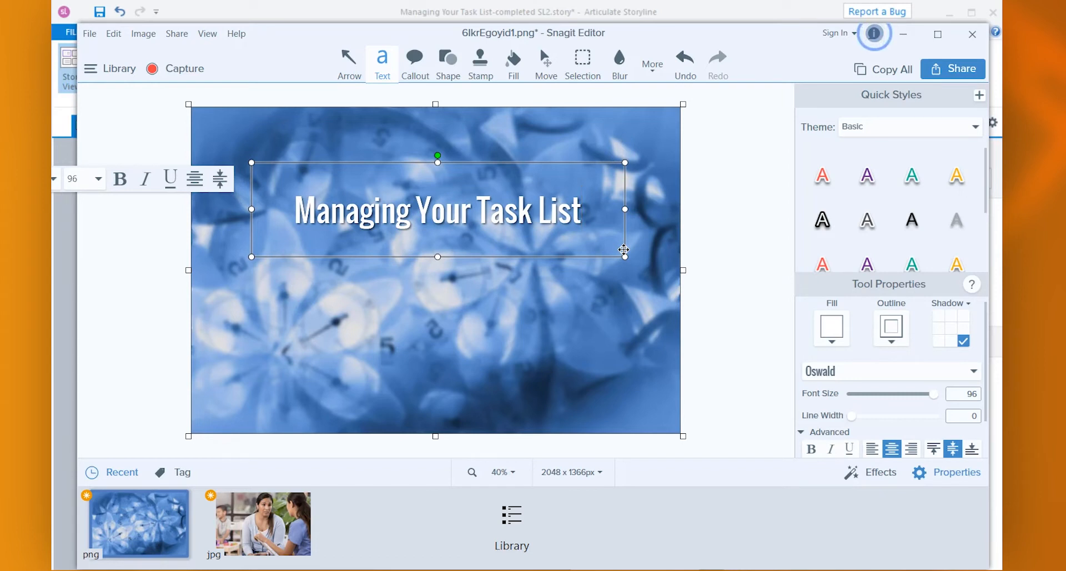
click(744, 267)
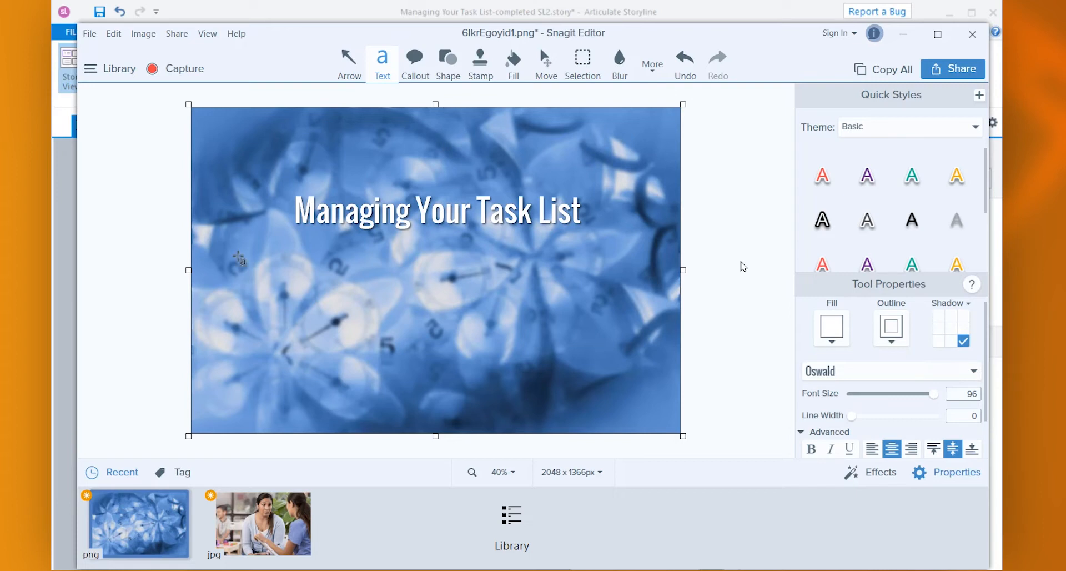
Save the edited thumbnail image back to the project and close the Media Library.
click(91, 35)
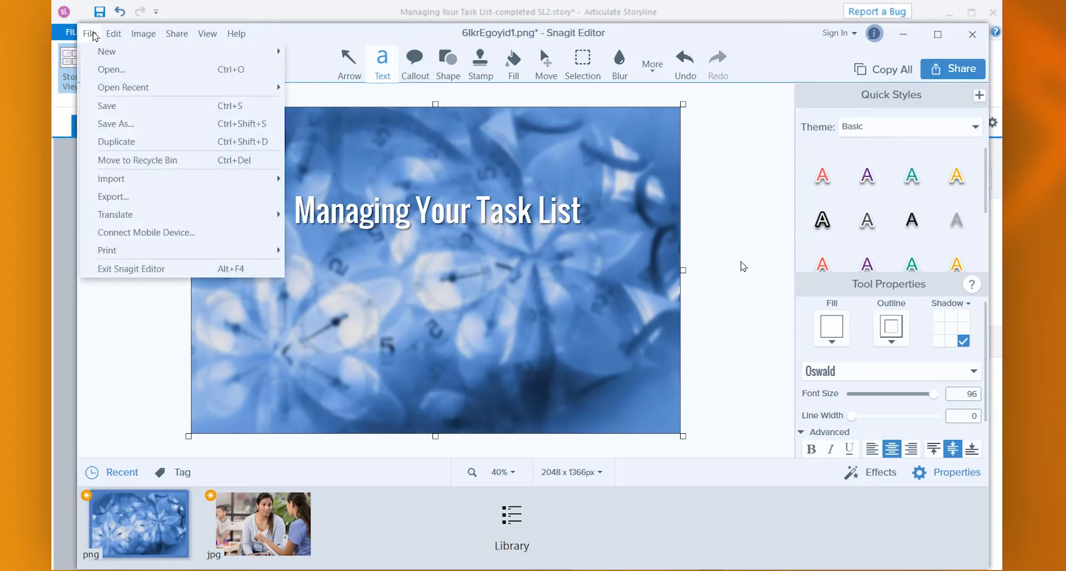
click(108, 106)
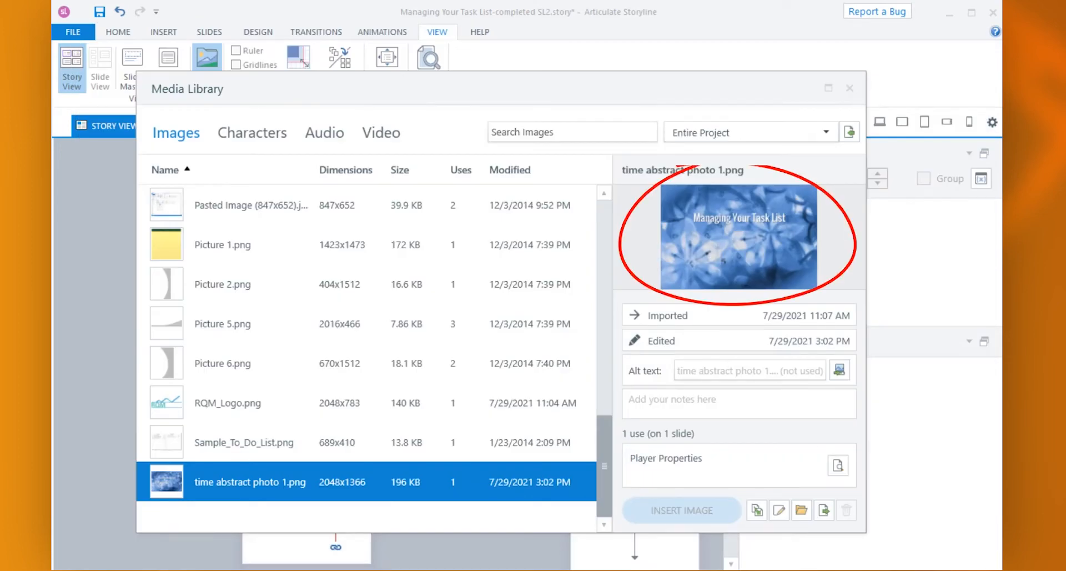
click(850, 88)
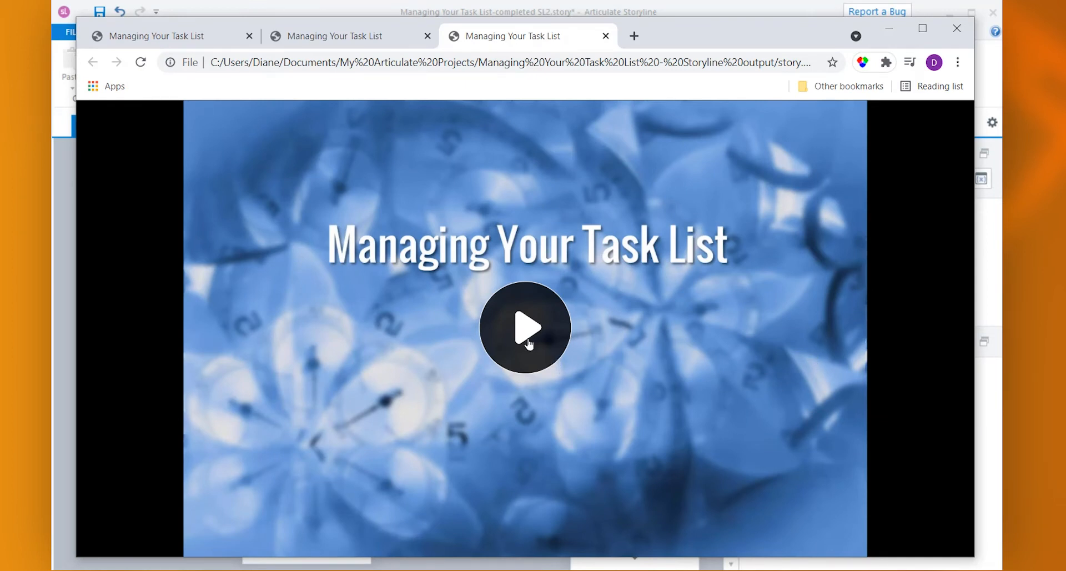
Start the published course, and view the poster frame source options for the intro video on slide 1.1.
click(530, 345)
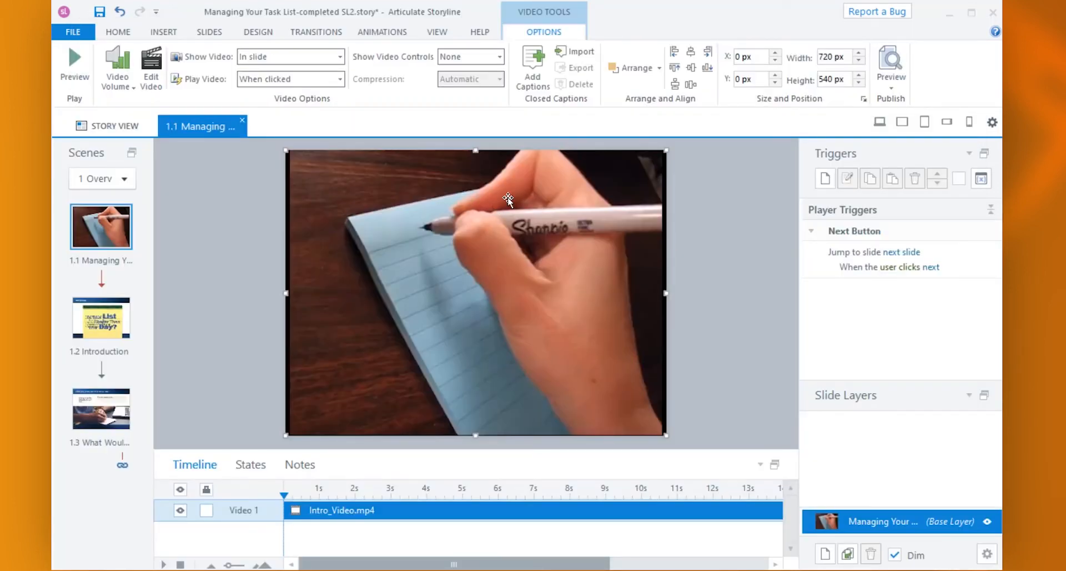
right_click(518, 192)
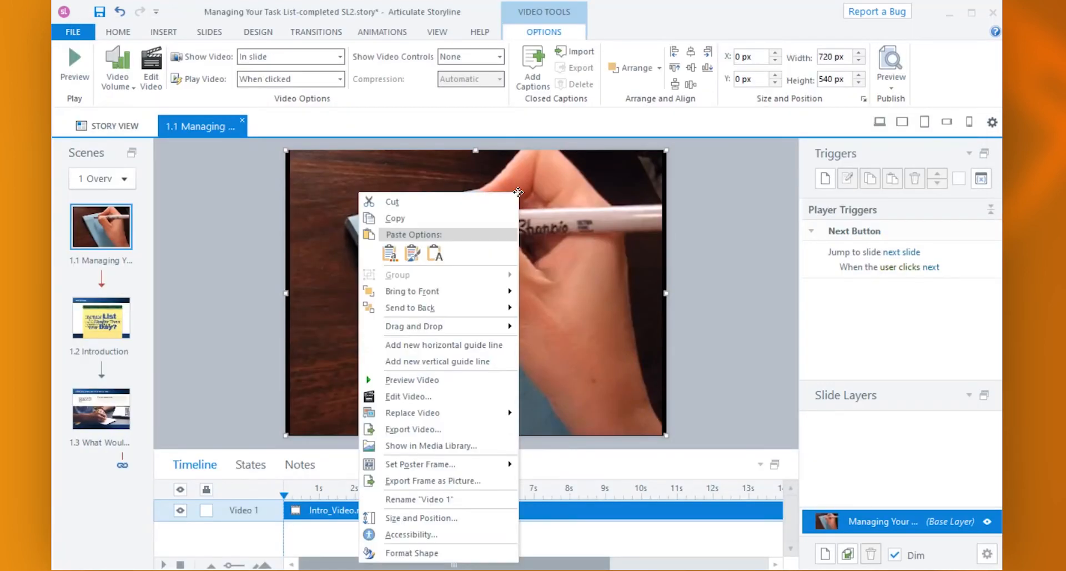
mouse_move(447, 462)
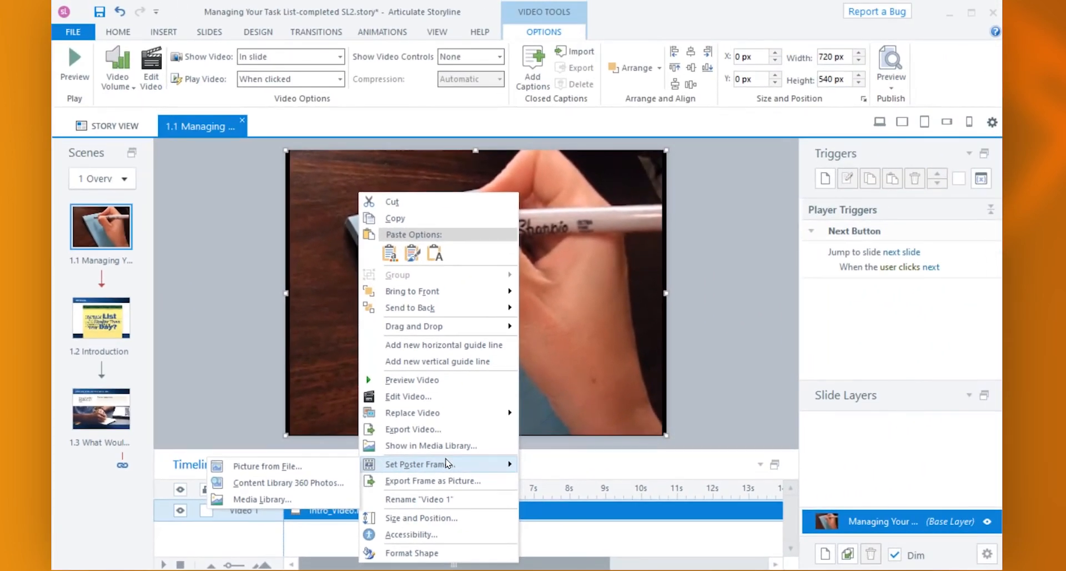
click(598, 353)
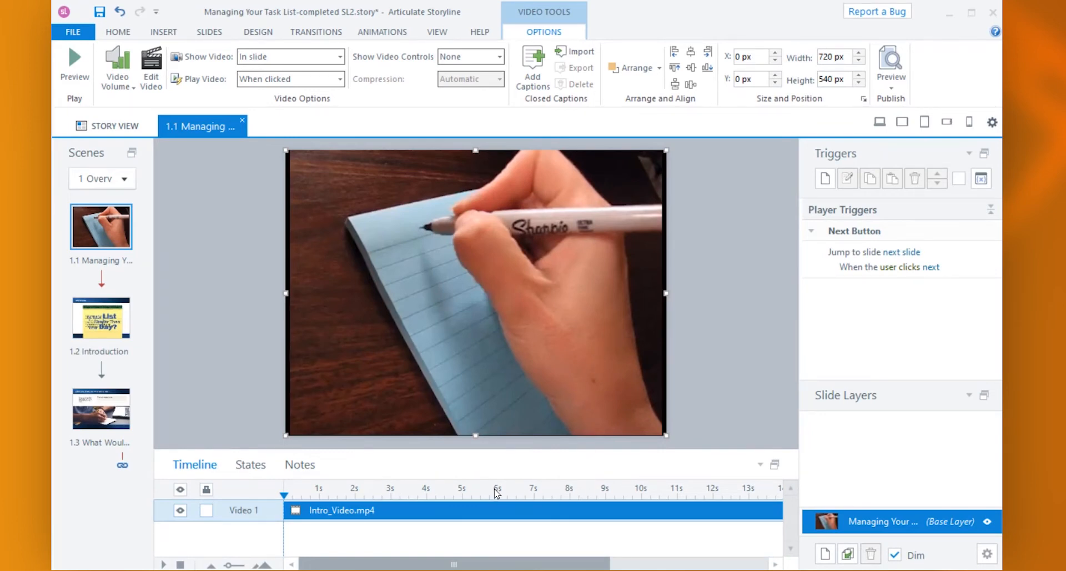
Scrub the intro video's timeline to the frame at about 11.3 s, where the to-do list is being written on the blue notepad.
click(496, 494)
click(551, 494)
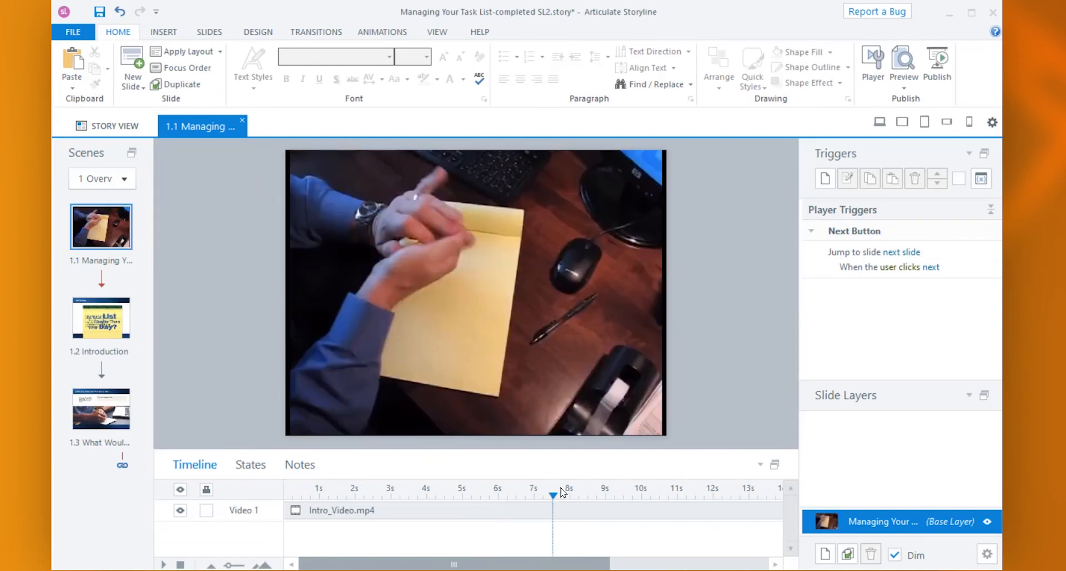
click(583, 494)
click(604, 491)
click(655, 491)
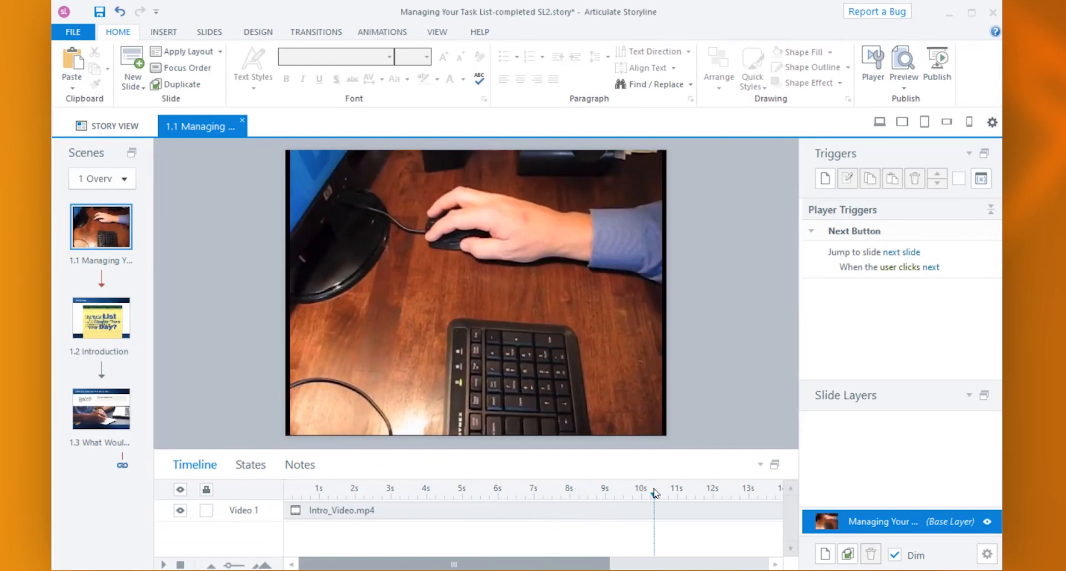
click(678, 491)
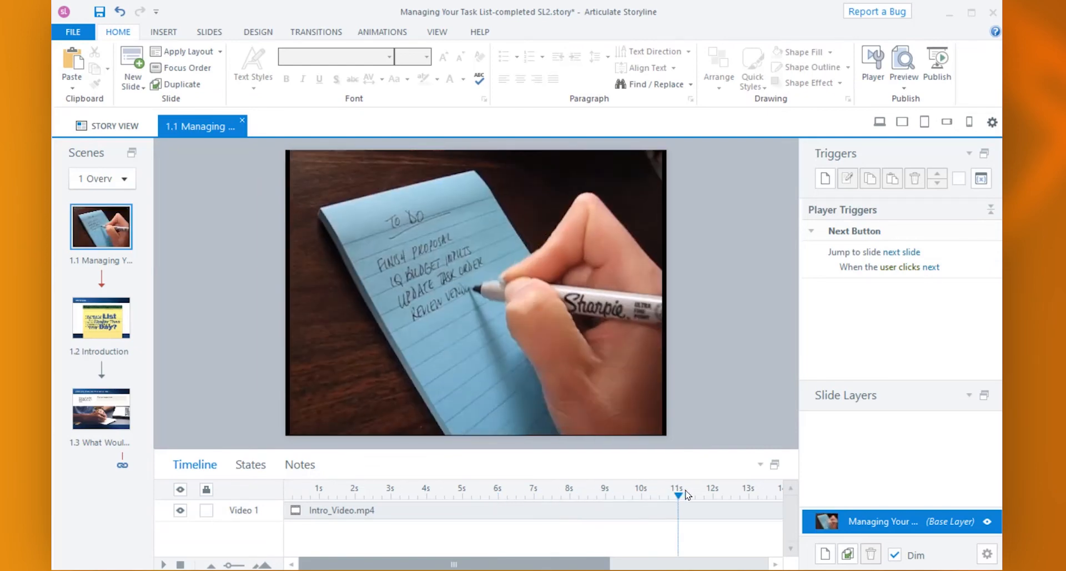
click(689, 493)
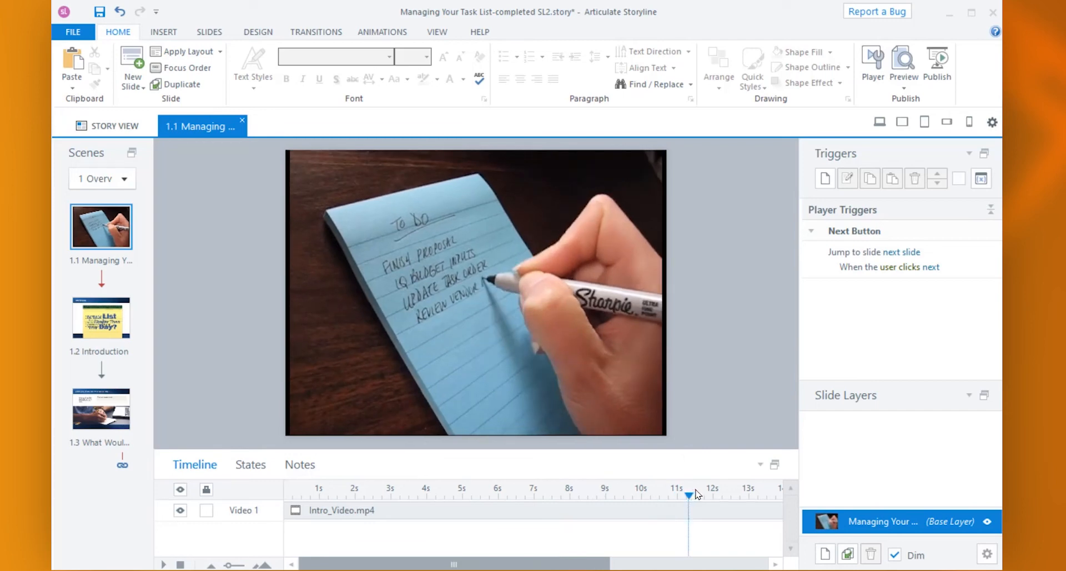
Export the intro video's current frame as Picture1.png in the E-Learning Courses Images folder.
click(534, 211)
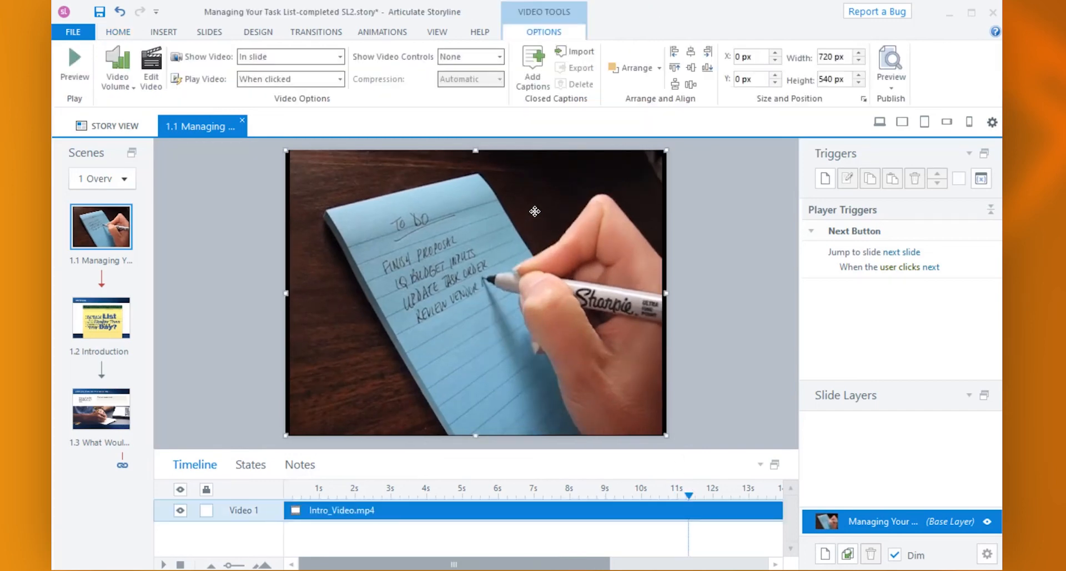
right_click(534, 211)
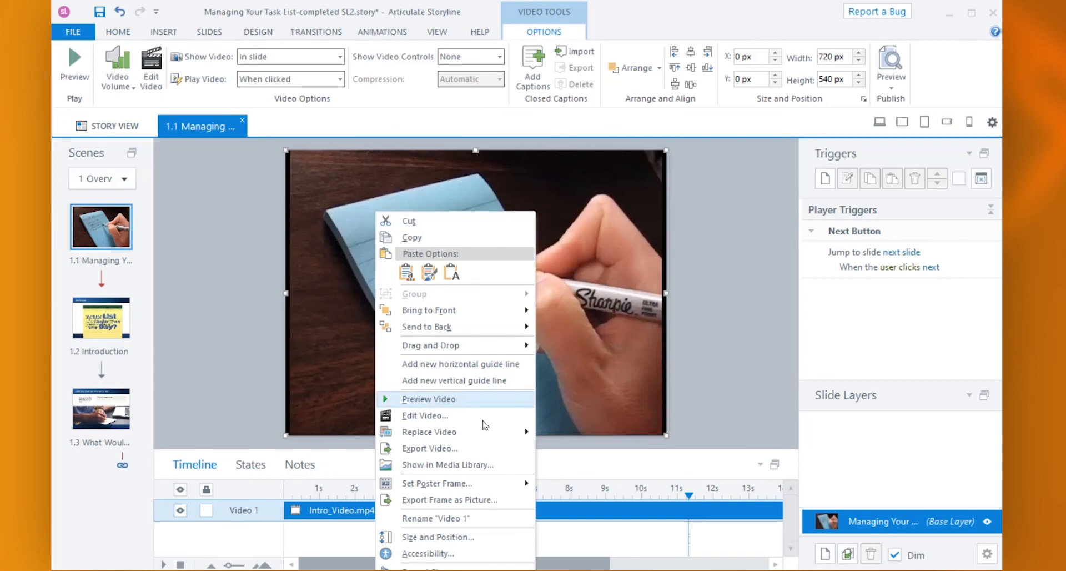
click(471, 501)
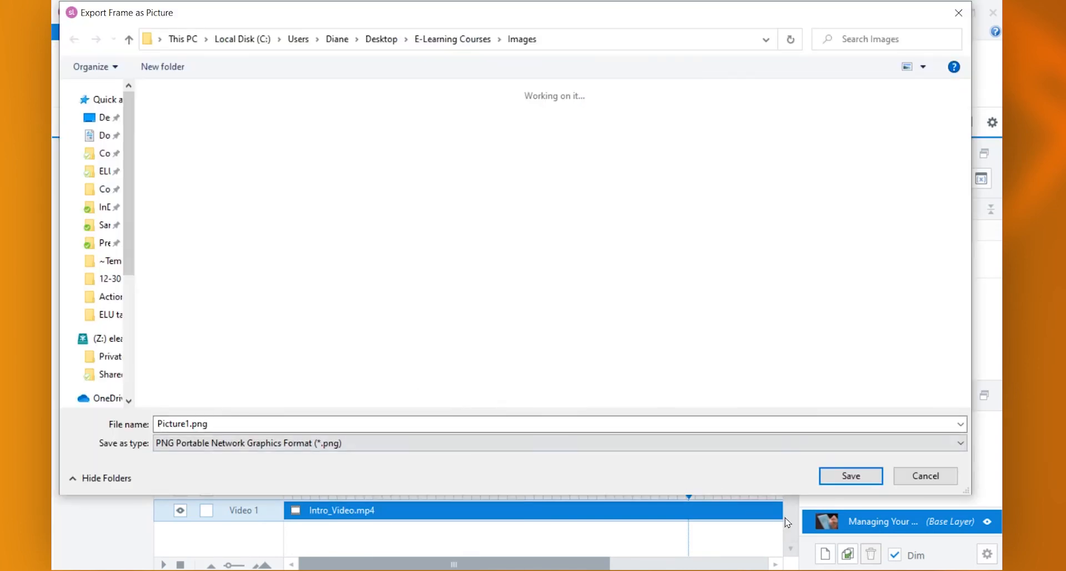
click(855, 478)
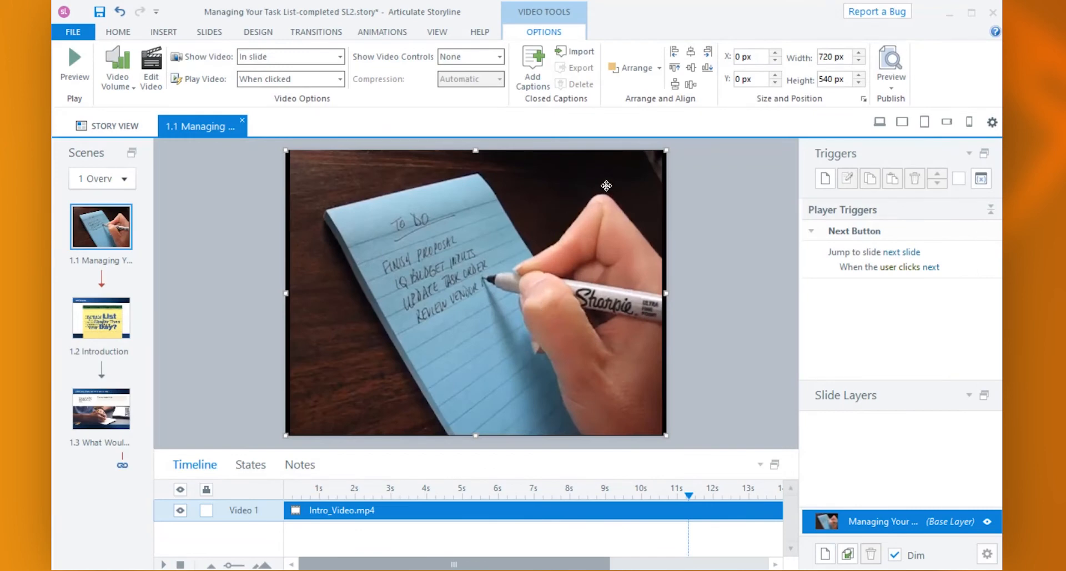
Set the intro video's poster frame from the picture file Picture1.png.
right_click(607, 186)
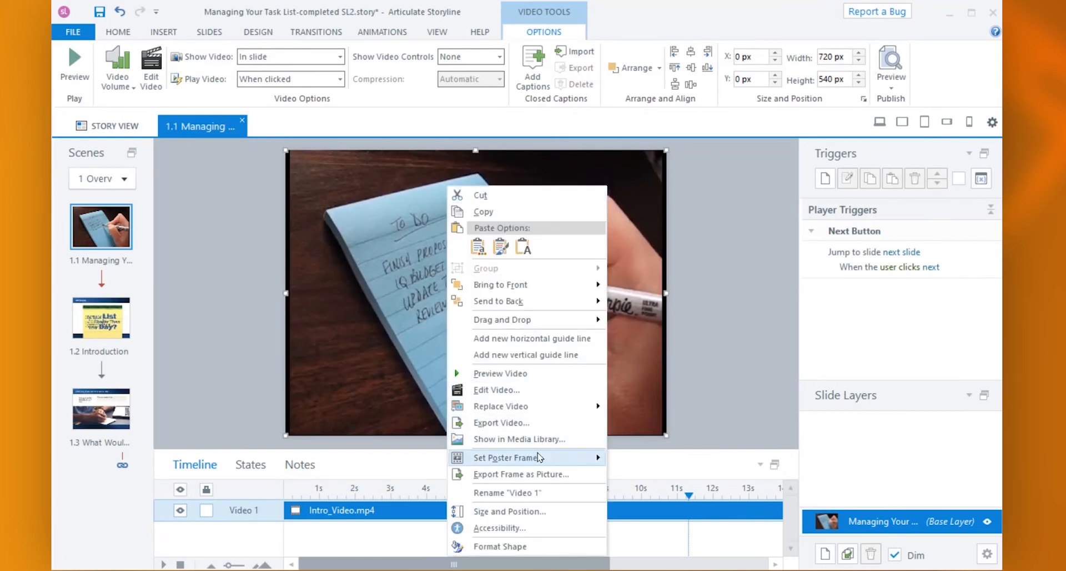
mouse_move(537, 457)
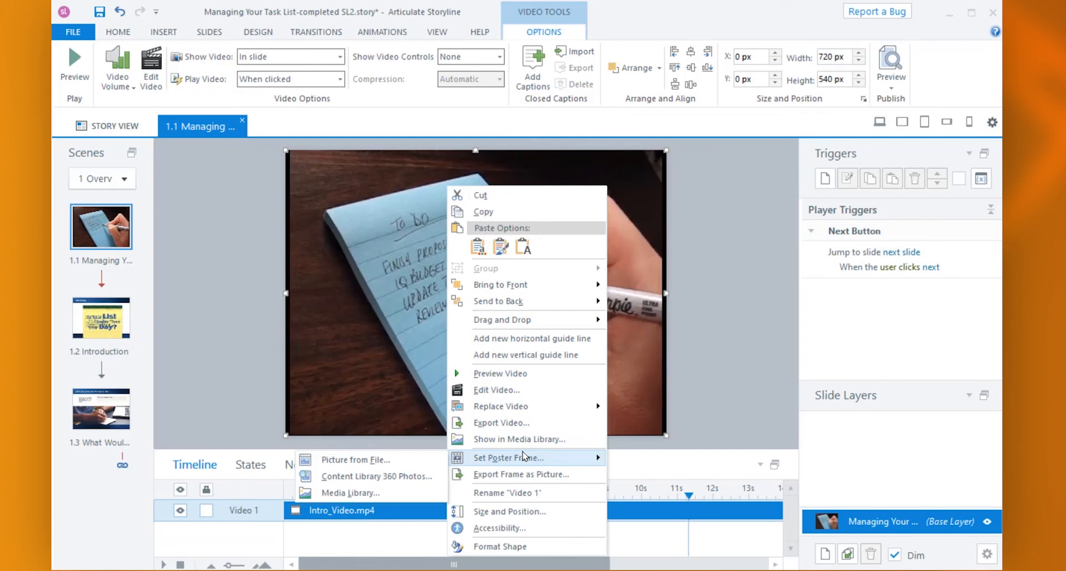
click(355, 459)
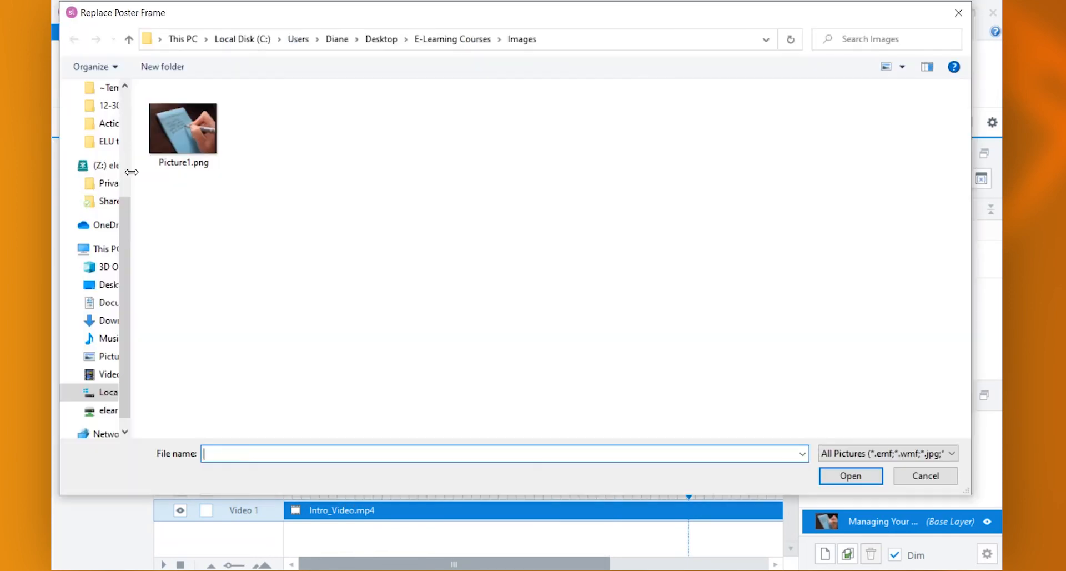
click(179, 129)
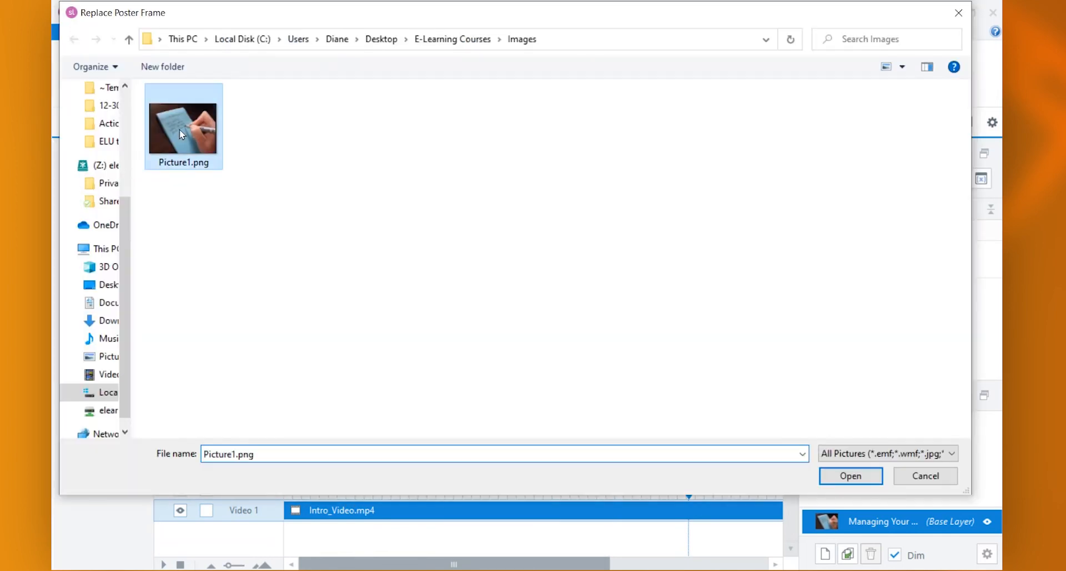
click(851, 476)
Preview only this slide to check the intro video, and pause the playback partway through.
click(891, 89)
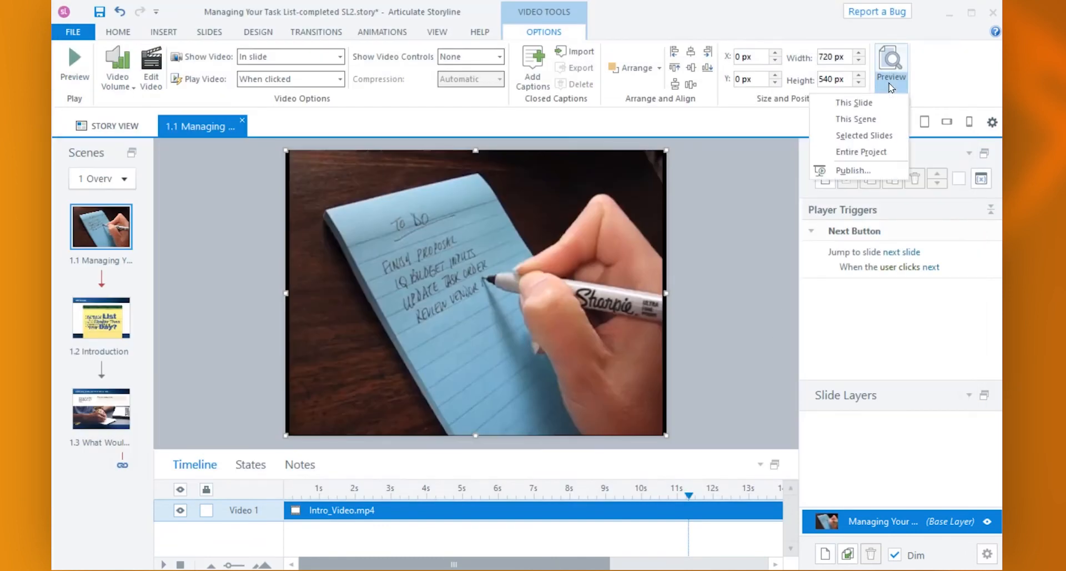
click(865, 104)
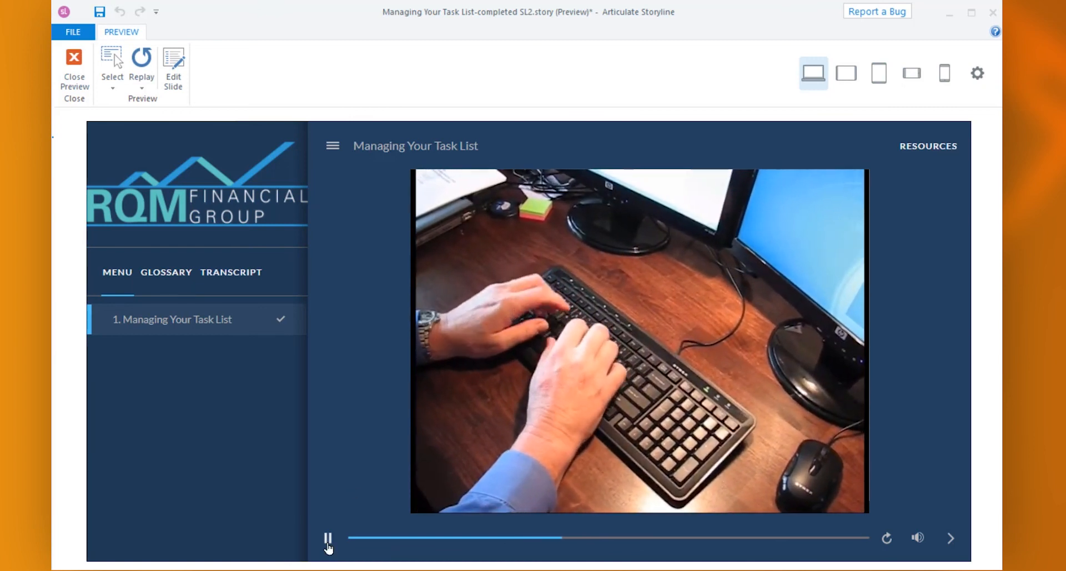
click(328, 541)
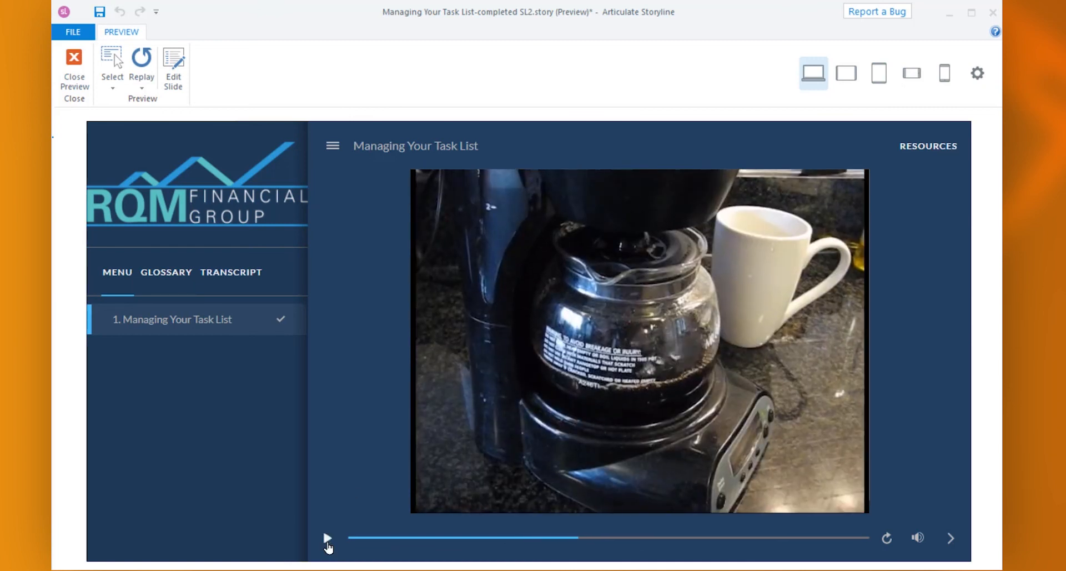